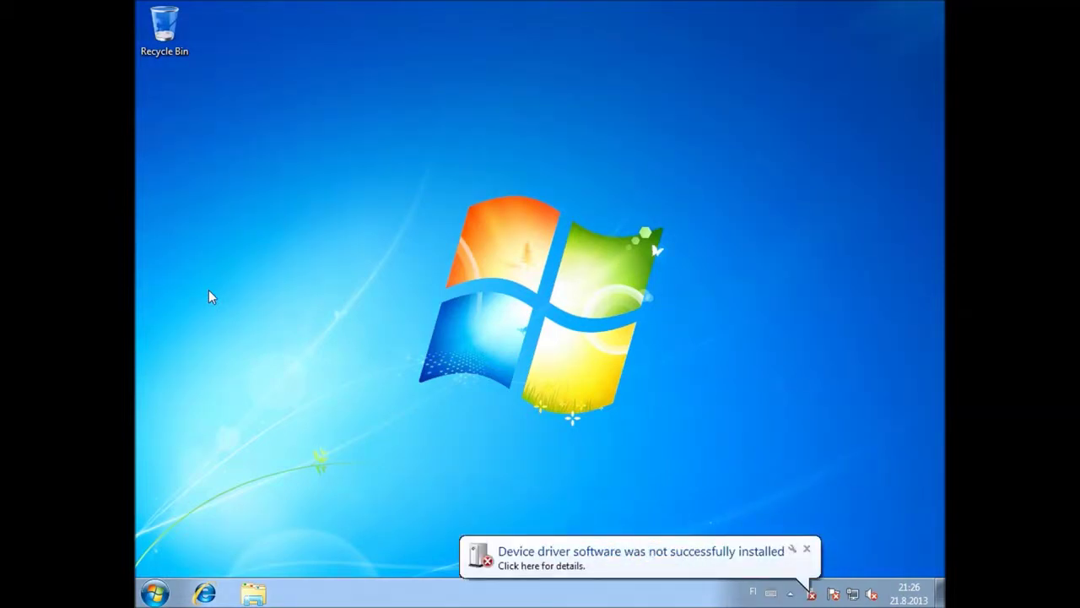
Step: Open the Windows 7 Start menu from the taskbar
click(145, 591)
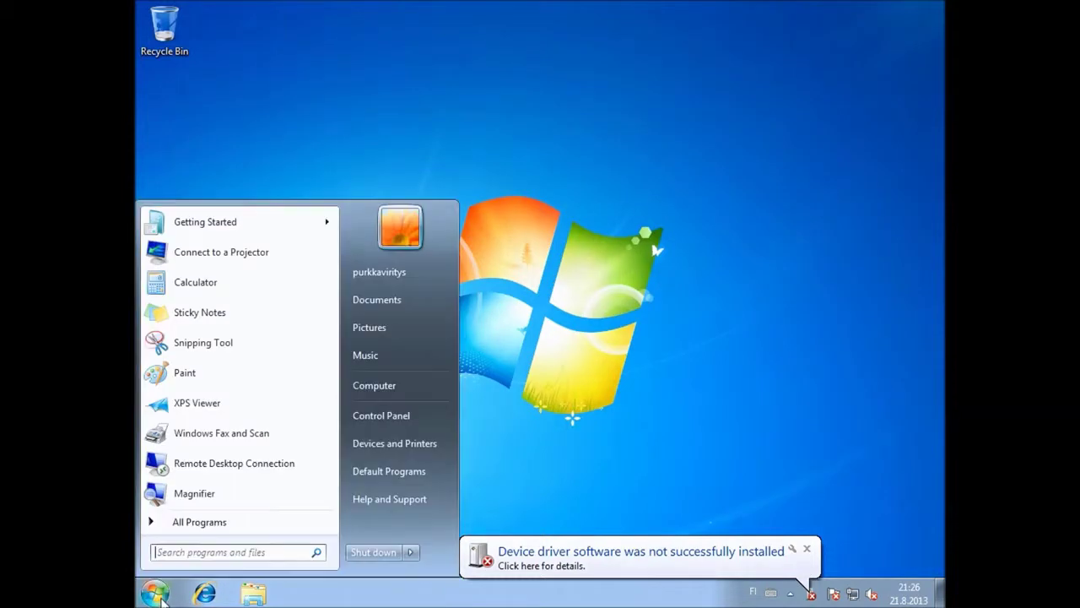
Step: Open Device Manager through Control Panel > System and Security to find NIKON DSC 1 J1 under Other devices
click(401, 386)
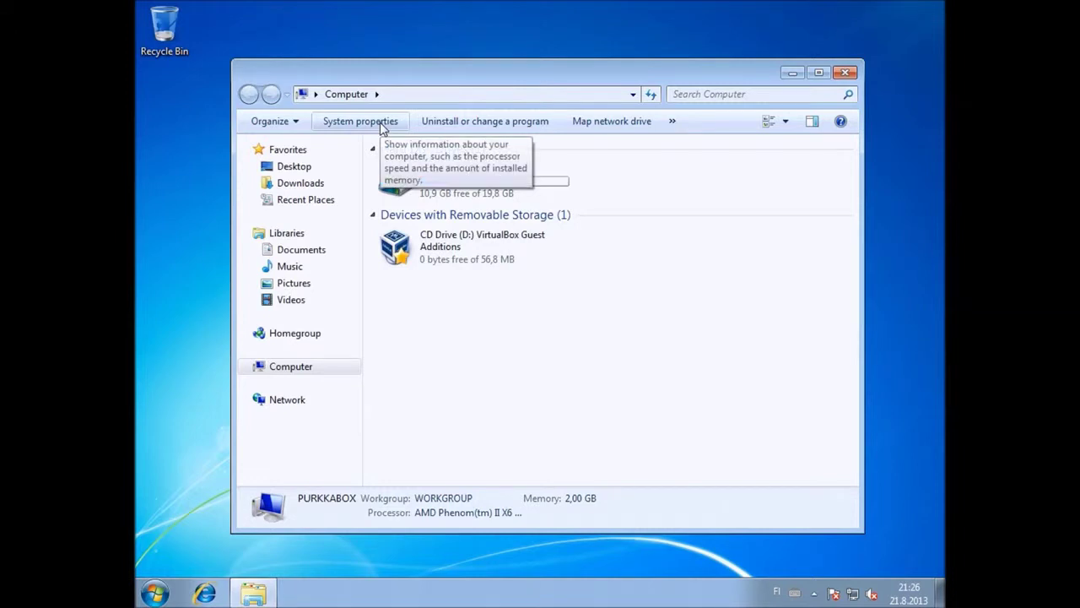
click(150, 596)
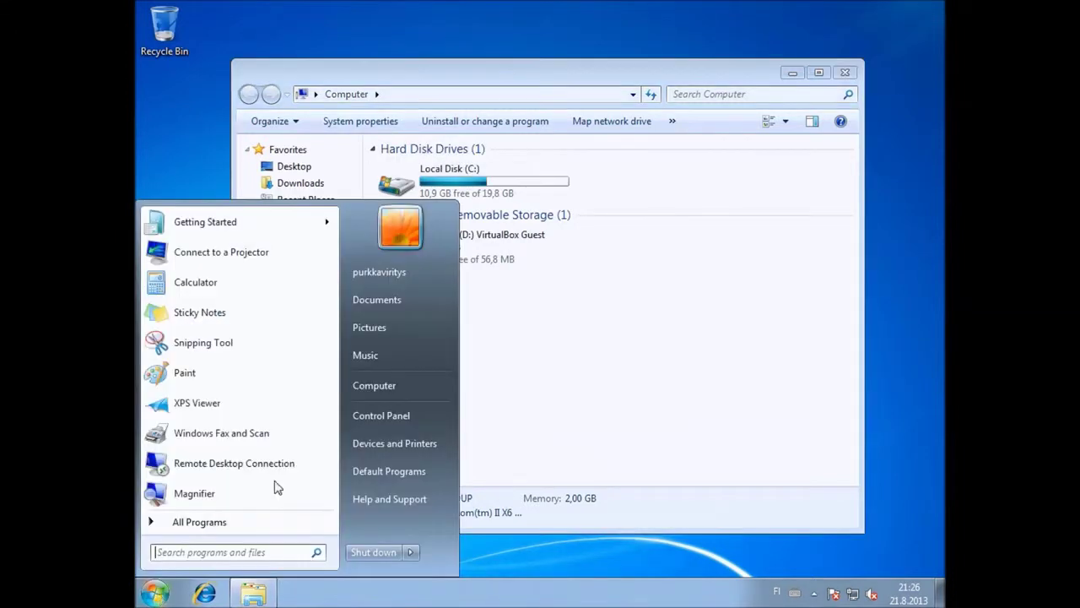
click(408, 413)
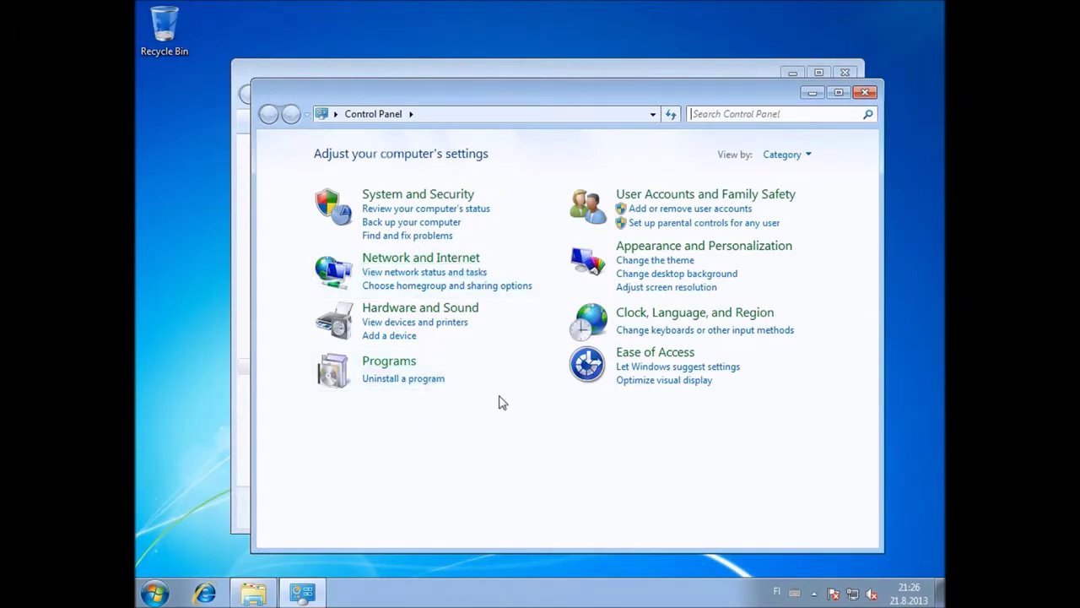
click(393, 196)
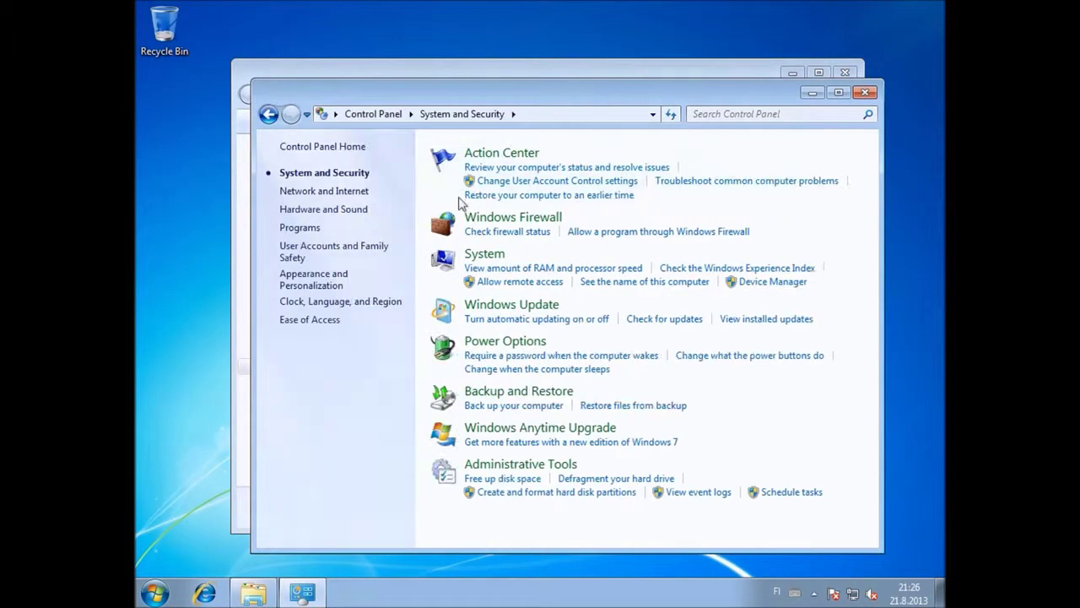
click(766, 283)
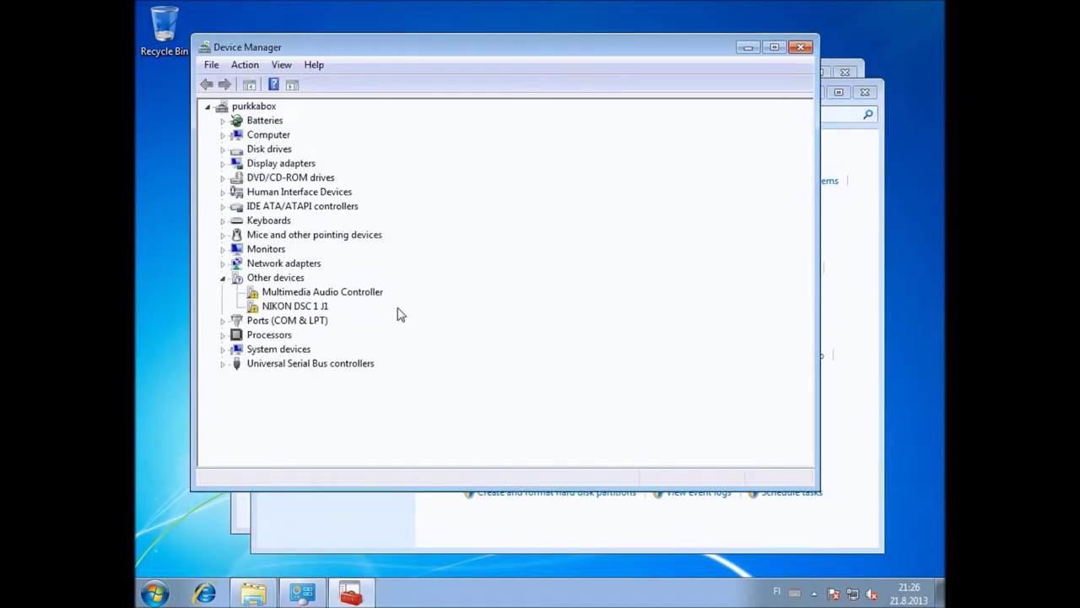
Step: Close Device Manager, Control Panel and Computer, returning to the desktop
click(801, 46)
click(864, 90)
click(846, 73)
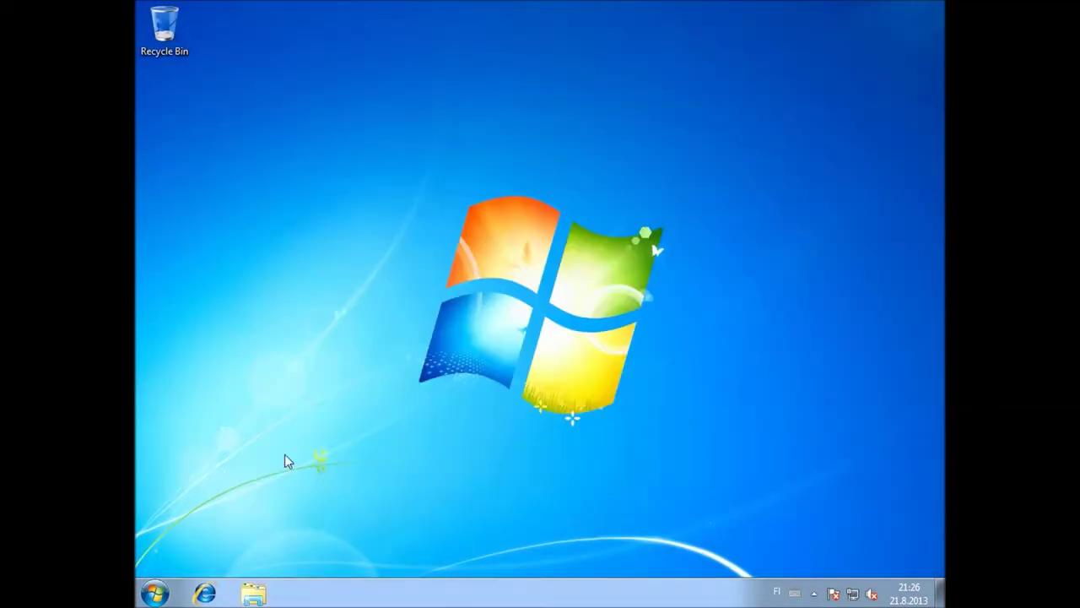
Step: Launch Internet Explorer and load the KB968211 article at support.microsoft.com/kb/968211
click(205, 594)
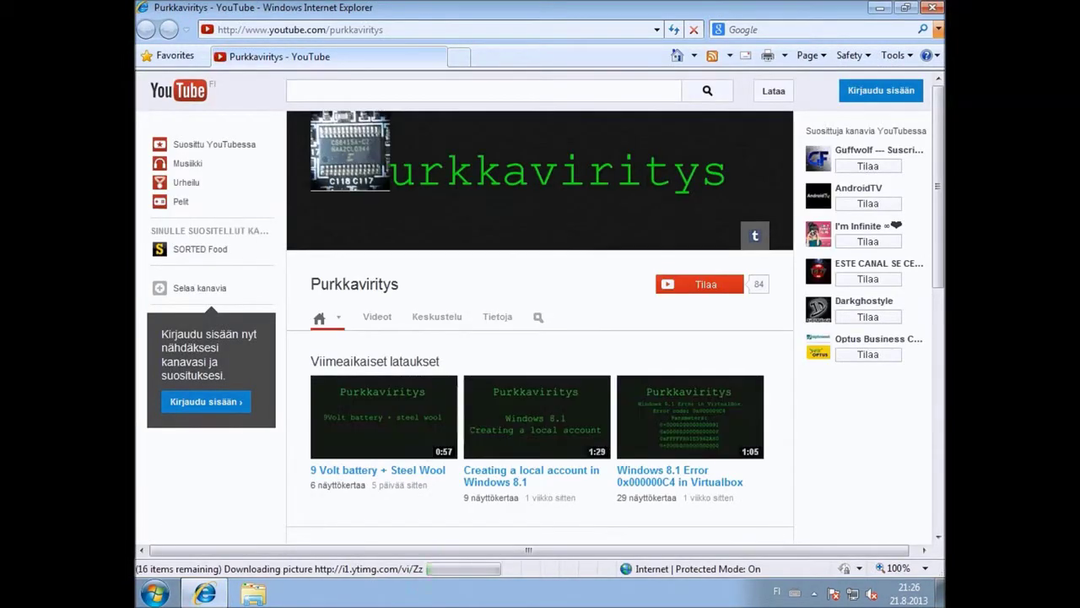
click(266, 36)
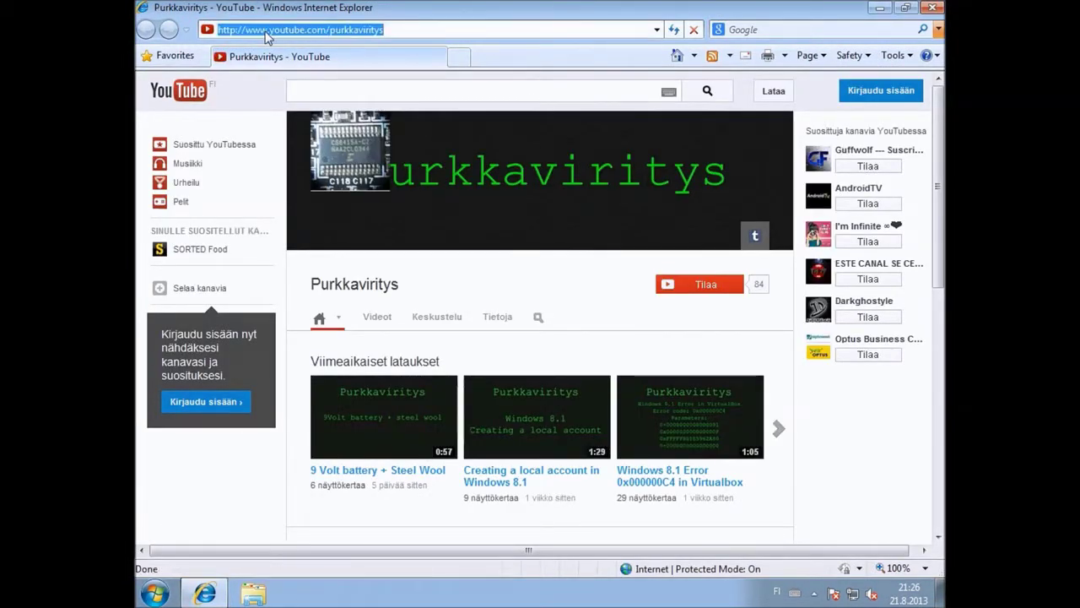
text(support.micro)
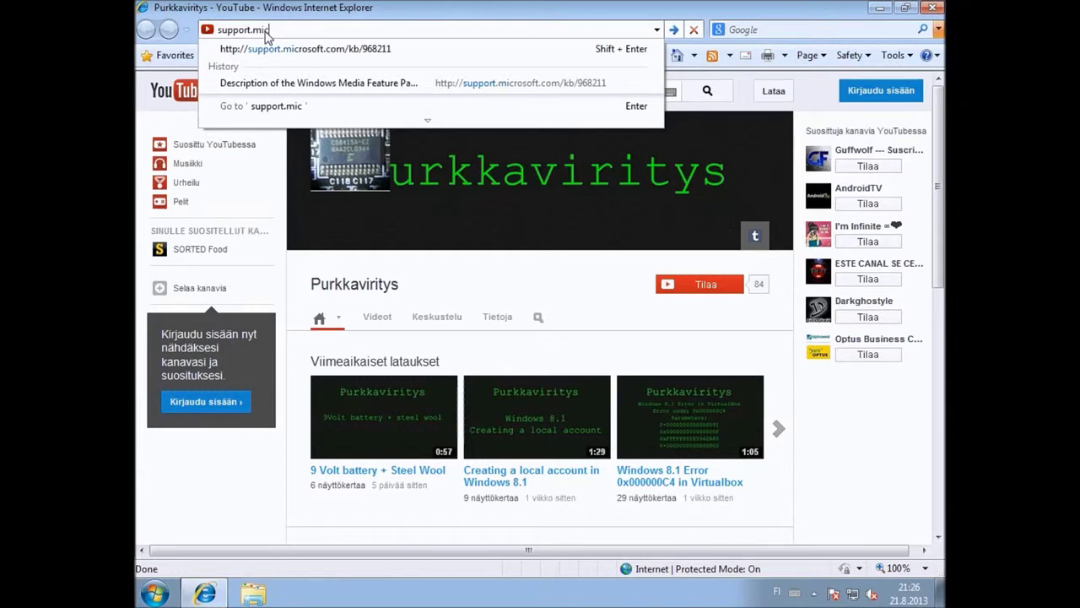
text(soft.com)
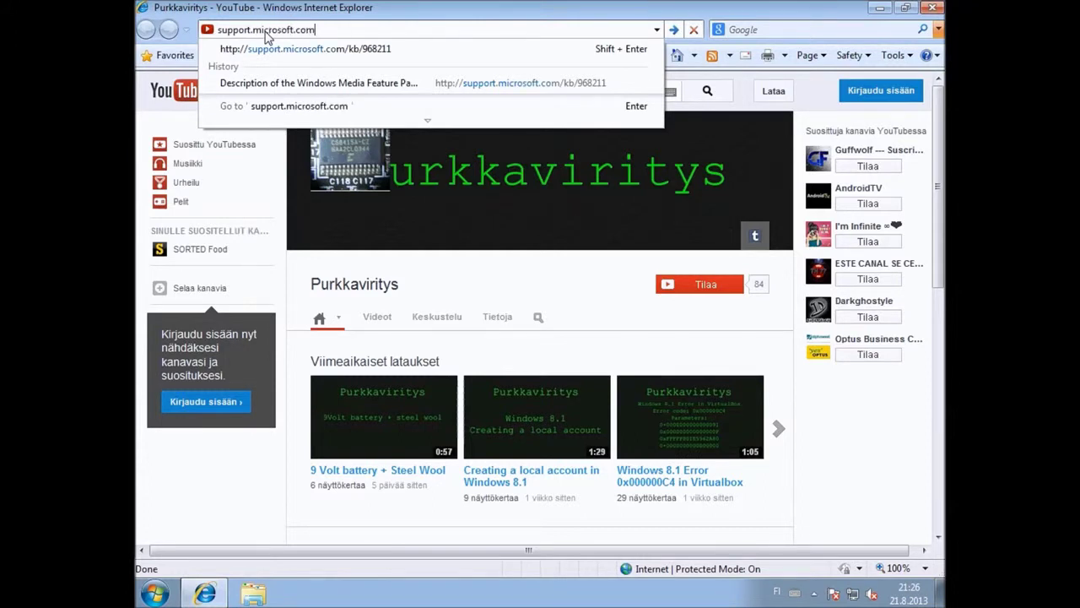
key(Down)
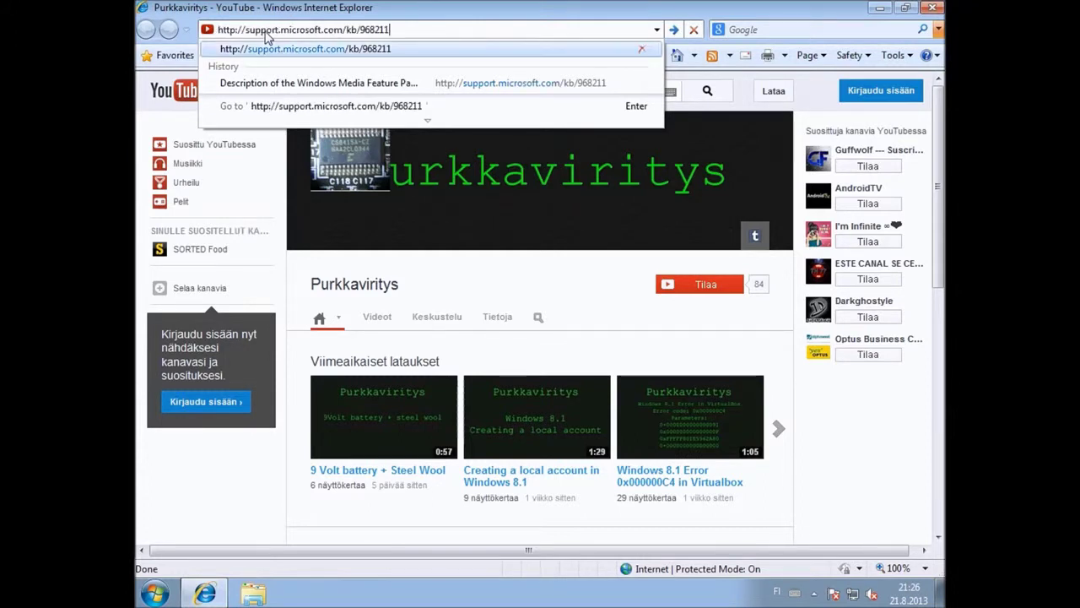
key(Return)
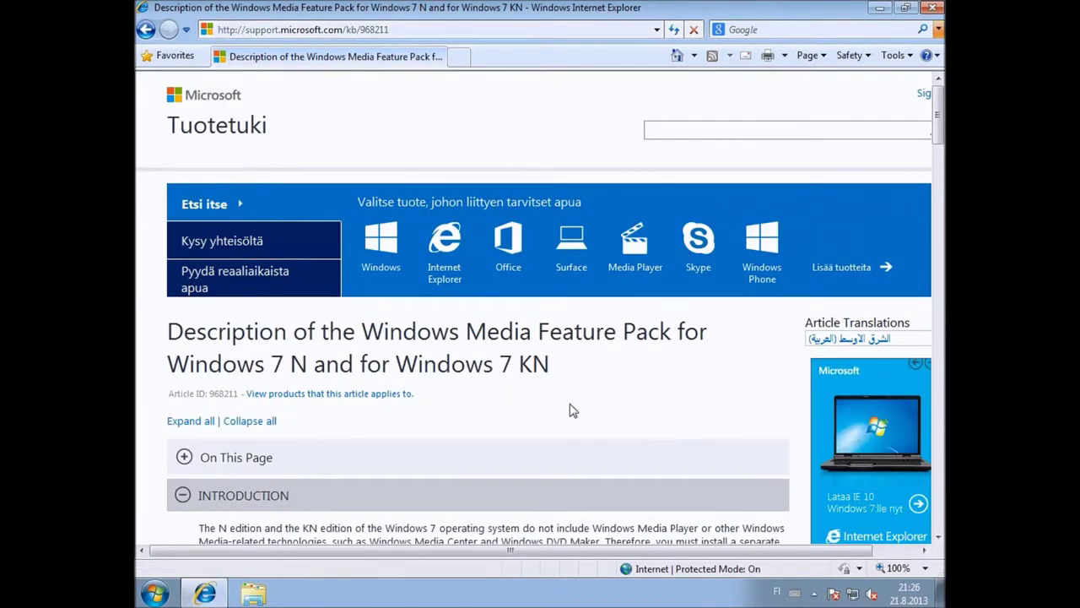
Step: Follow the 'Download the Media Feature Pack (KB968211) package now' link under Download information
scroll(570, 406, down, 3)
scroll(571, 404, down, 3)
scroll(571, 404, down, 2)
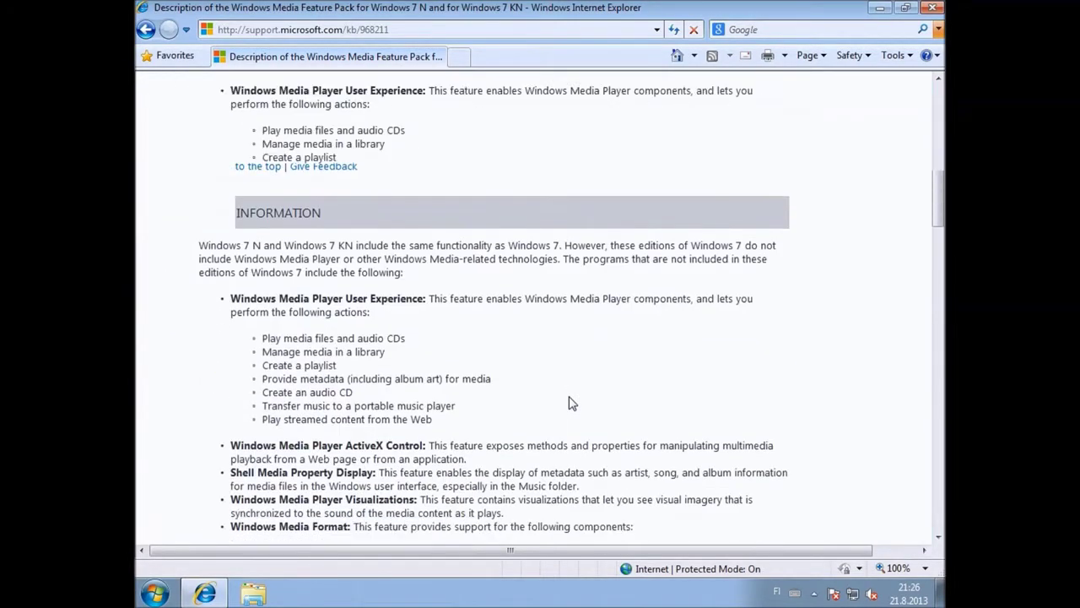
scroll(570, 403, down, 2)
scroll(570, 404, down, 2)
scroll(569, 403, down, 5)
scroll(569, 403, down, 4)
scroll(569, 403, down, 4)
scroll(569, 403, up, 1)
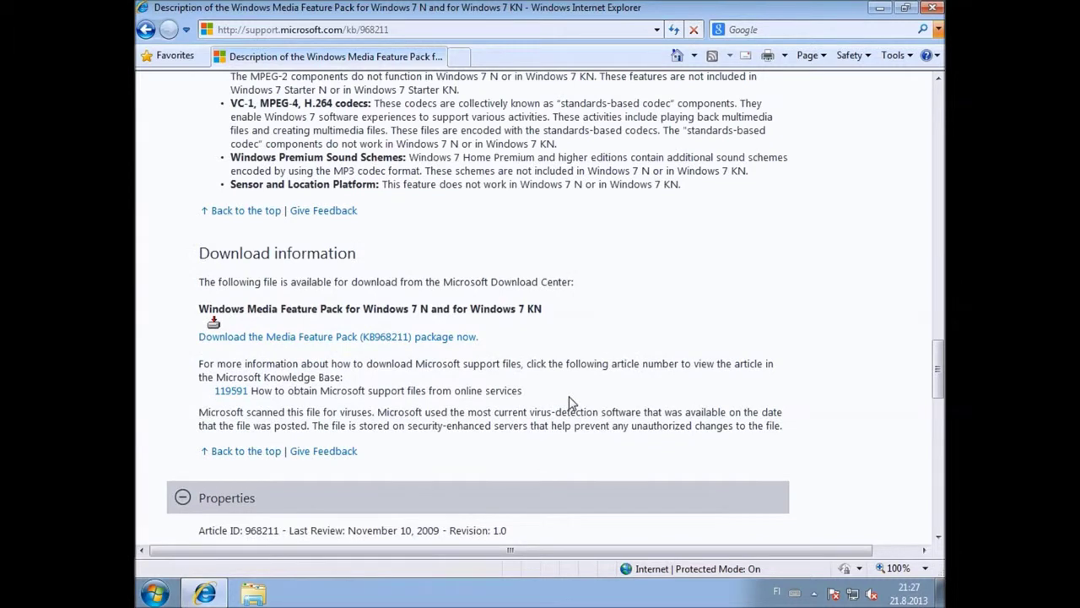
click(342, 341)
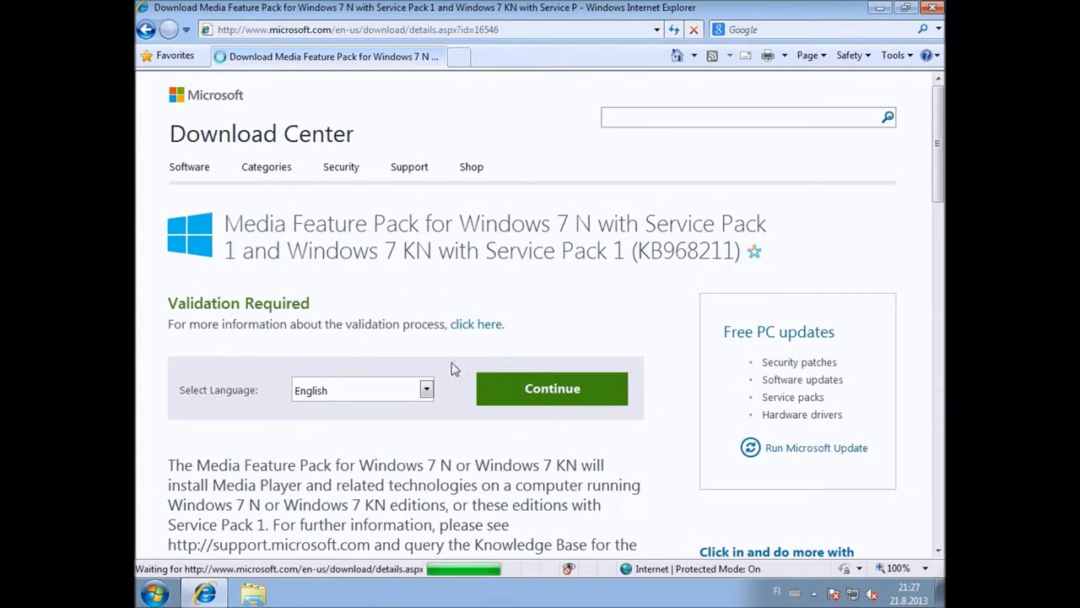
Step: Choose the English download and install the Windows Genuine Advantage validation add-on for all users
click(531, 397)
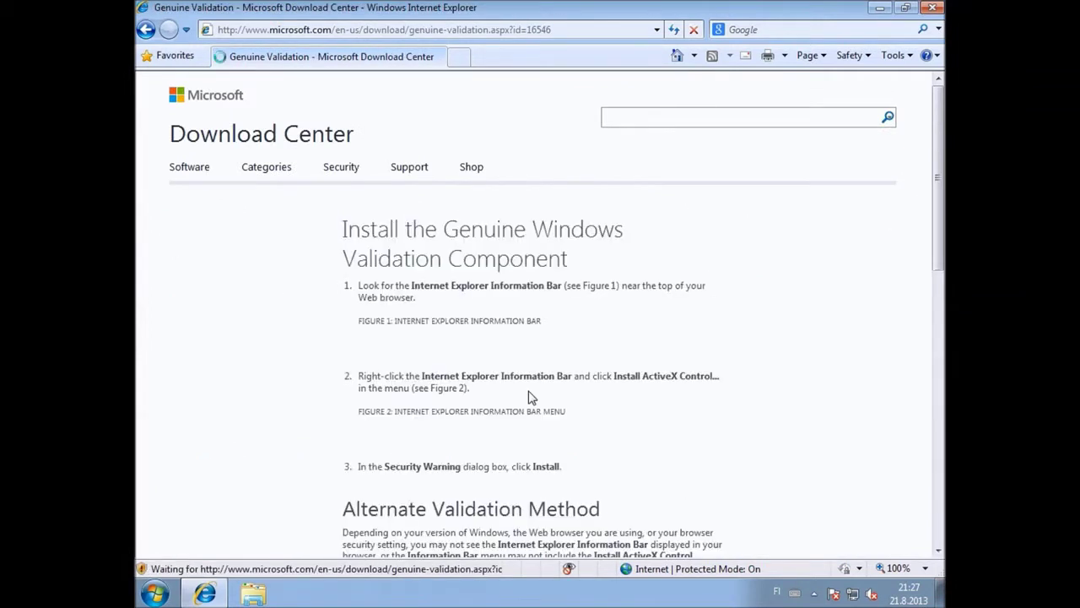
scroll(531, 396, down, 1)
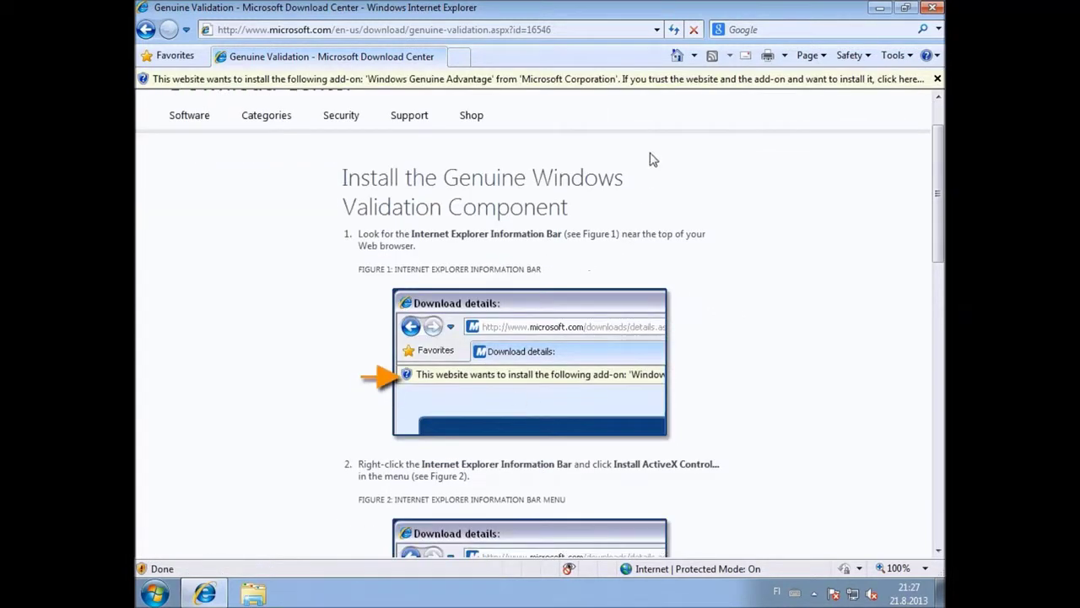
click(637, 80)
click(668, 94)
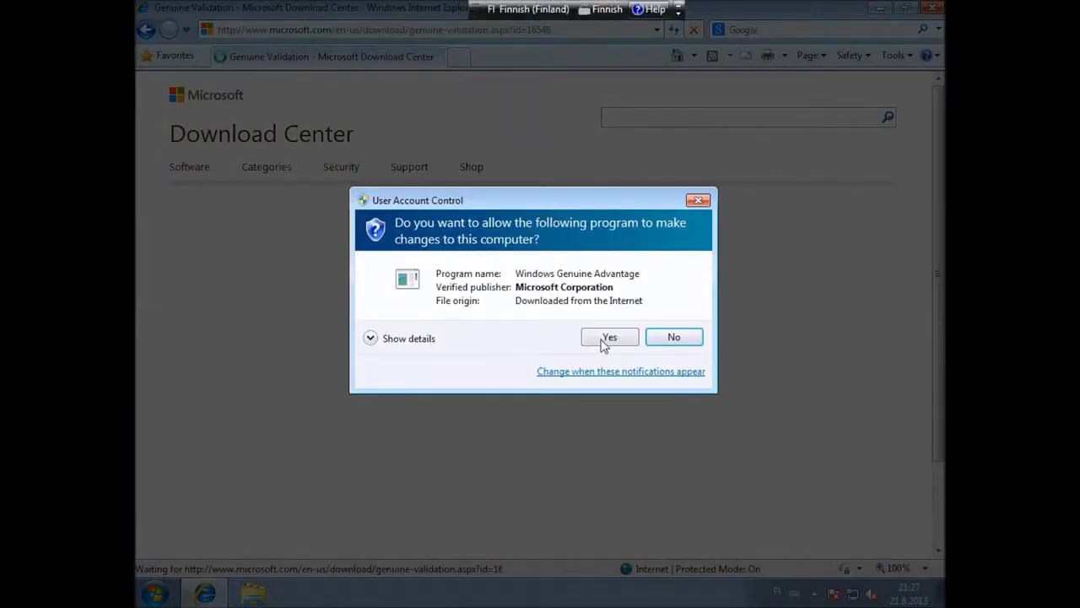
click(601, 338)
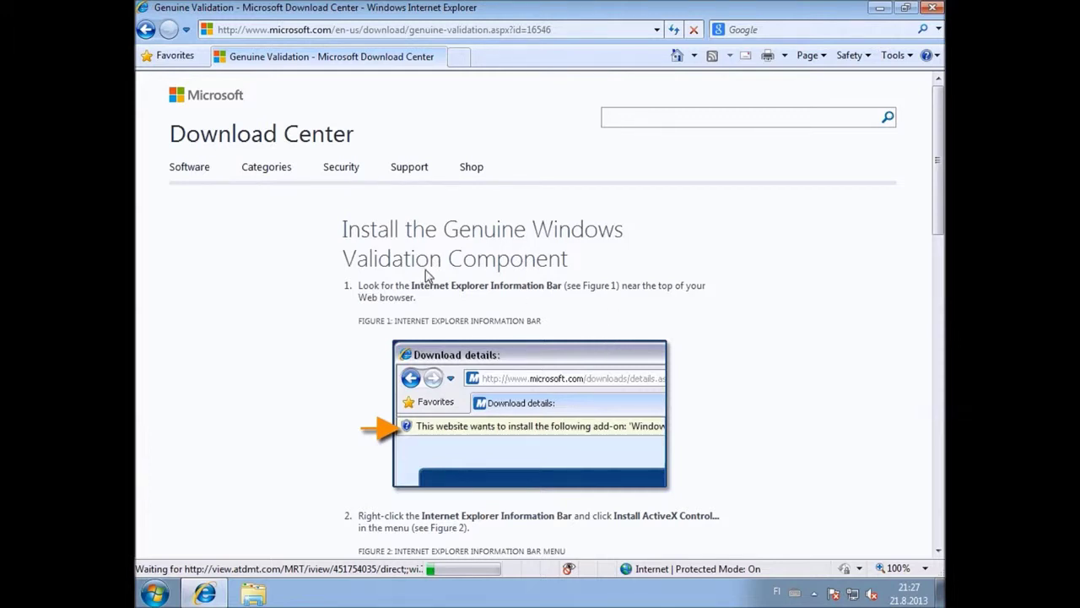
scroll(428, 275, down, 1)
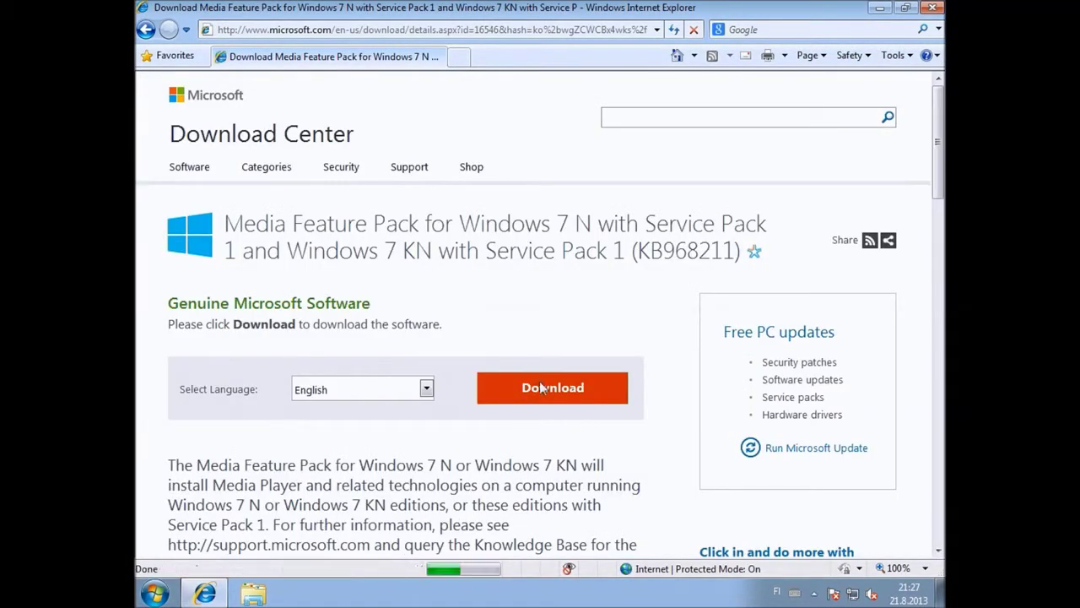
Step: Select Windows6.1-KB968211-x64-RefreshPkg.msu for download and continue to the thank-you page
click(544, 387)
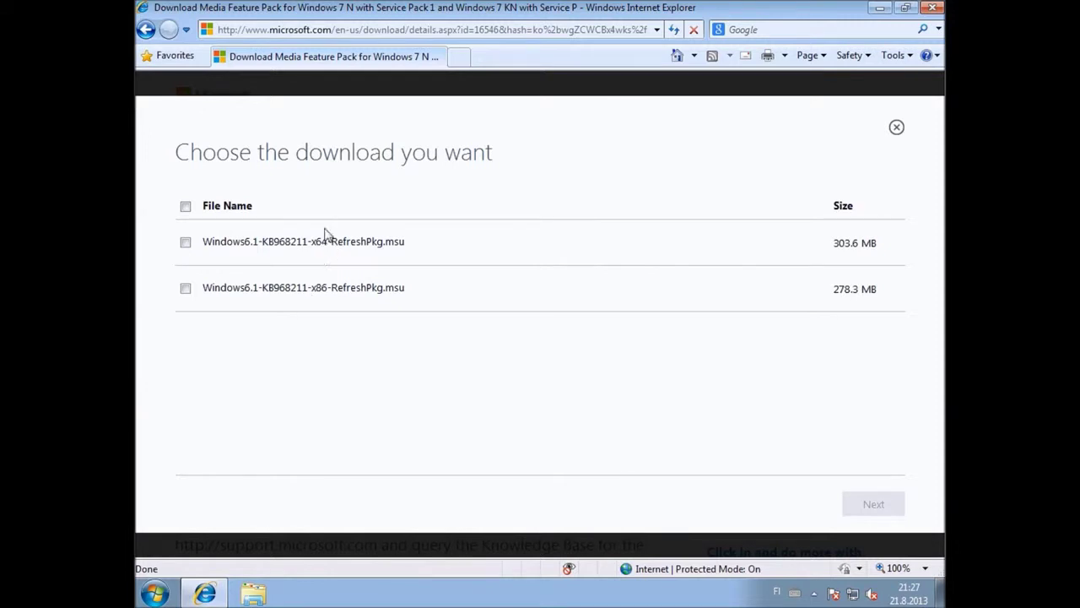
click(185, 242)
click(876, 506)
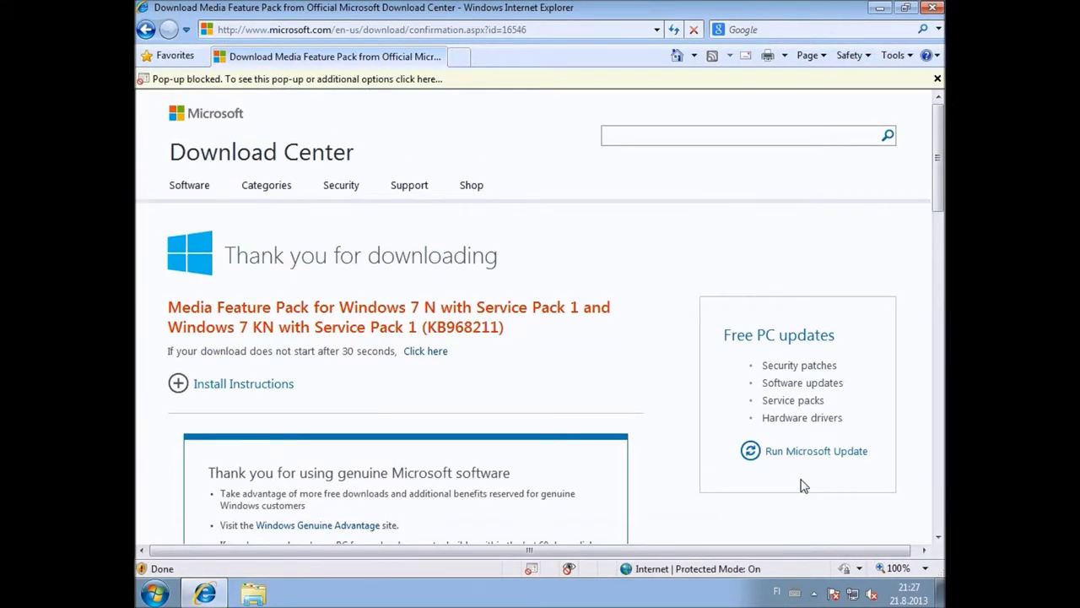
scroll(675, 376, down, 1)
scroll(548, 267, down, 1)
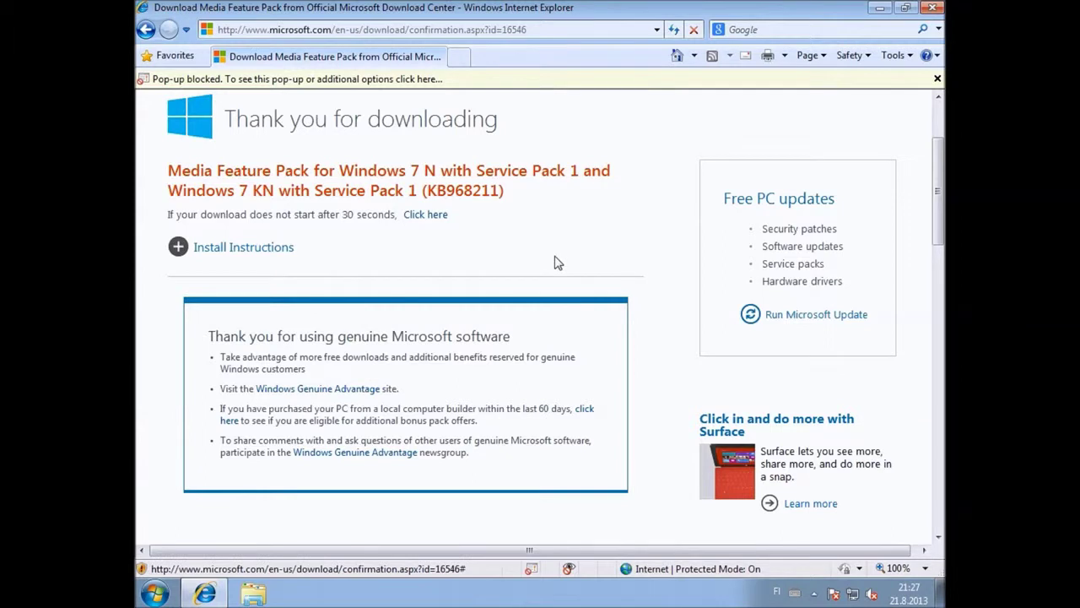
Step: Temporarily allow pop-ups from the site and choose Save for the x64 KB968211 package
click(403, 81)
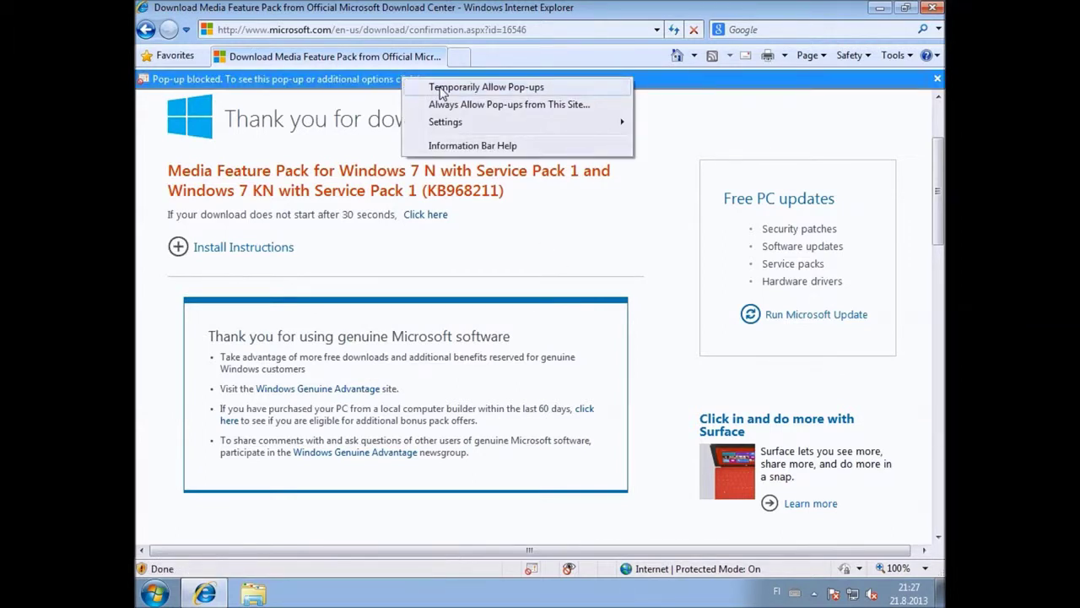
click(440, 87)
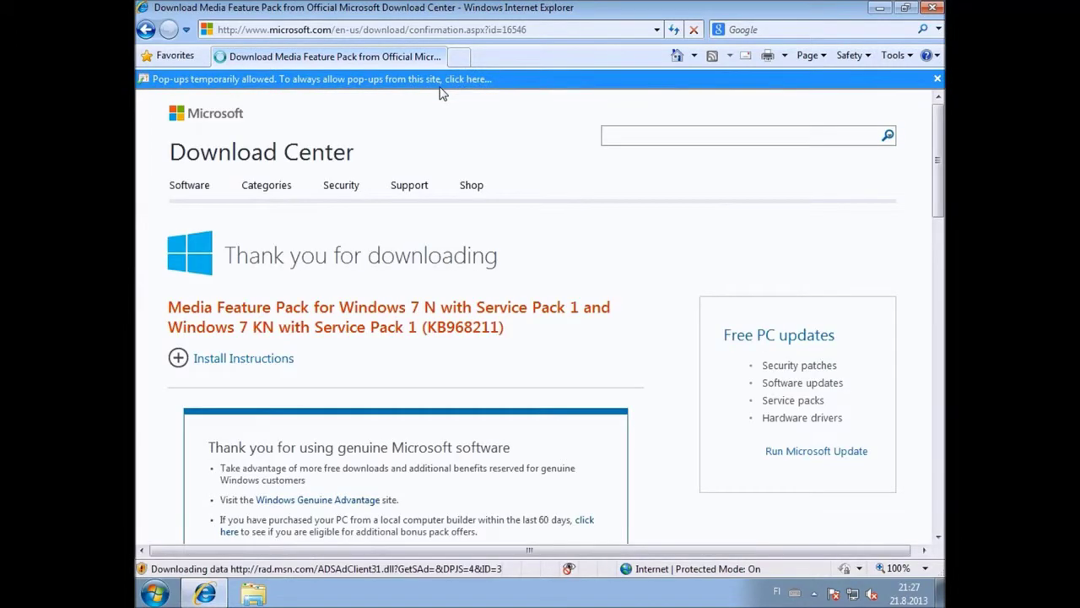
scroll(366, 129, down, 3)
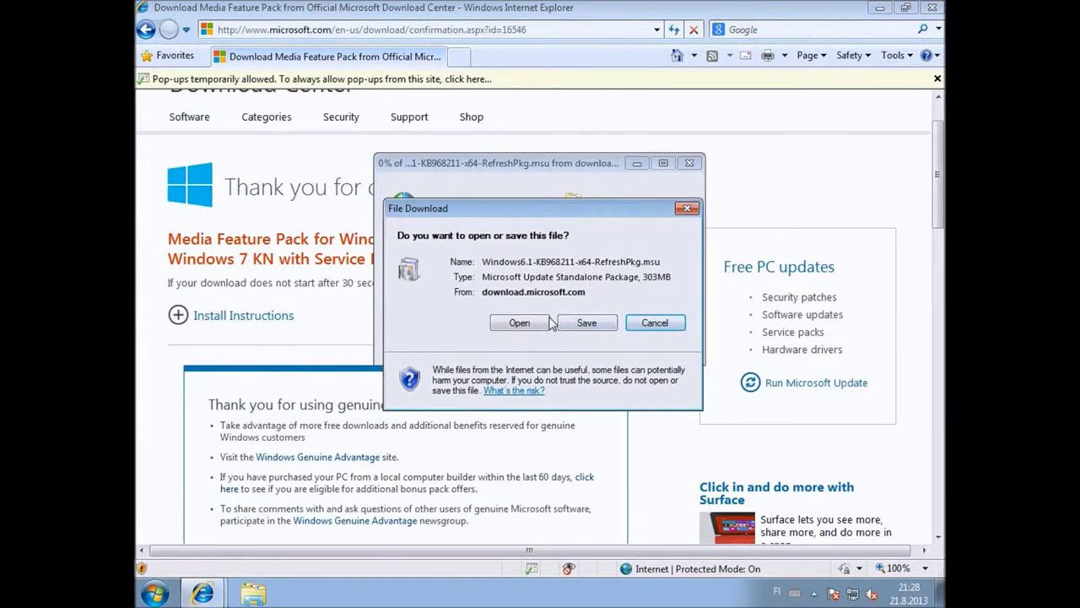
click(587, 435)
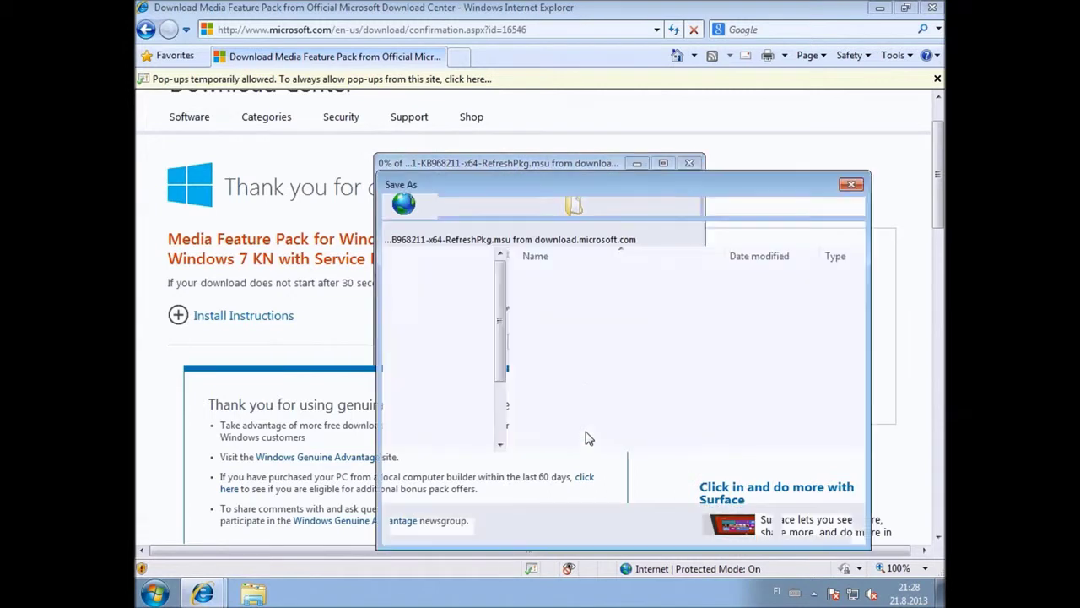
Step: Save the 303 MB x64 package to the Desktop, then open its containing folder
click(439, 278)
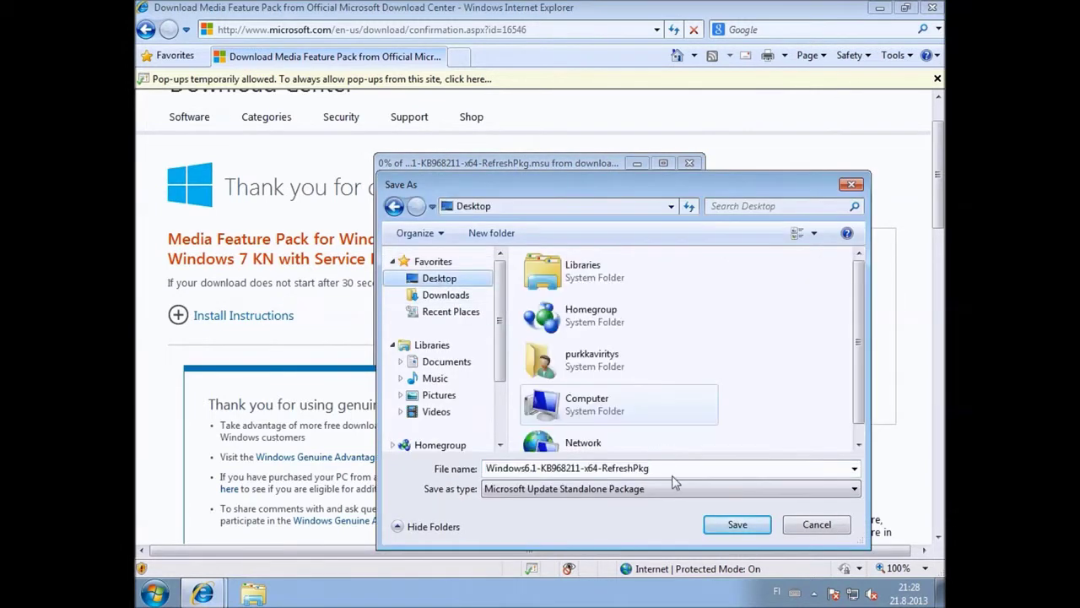
click(858, 445)
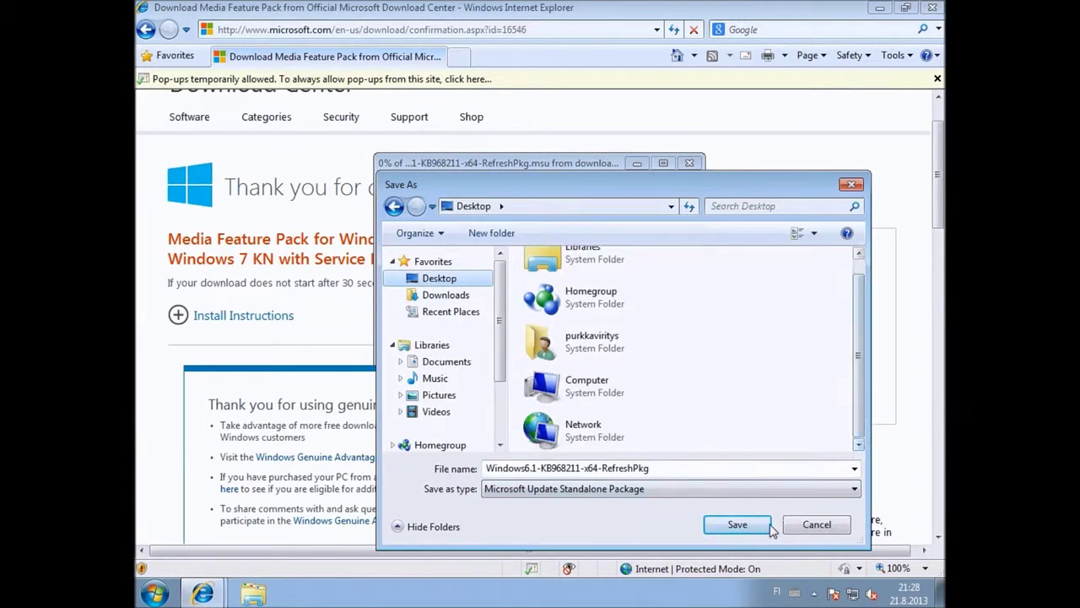
click(736, 525)
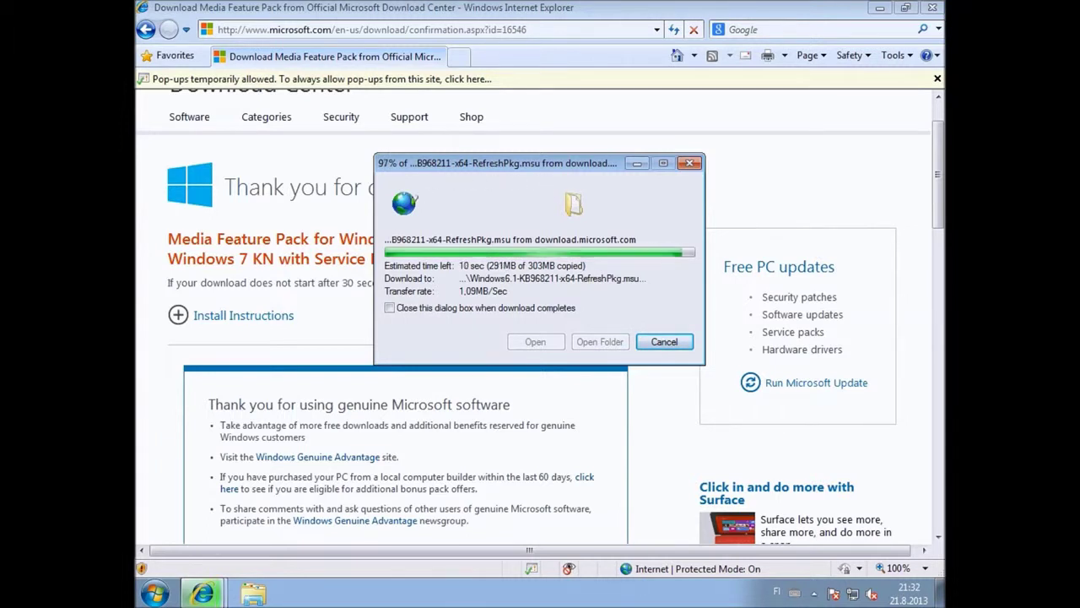
click(600, 341)
Step: Run the KB968211 .msu package, confirm the update and accept the license terms
double_click(636, 292)
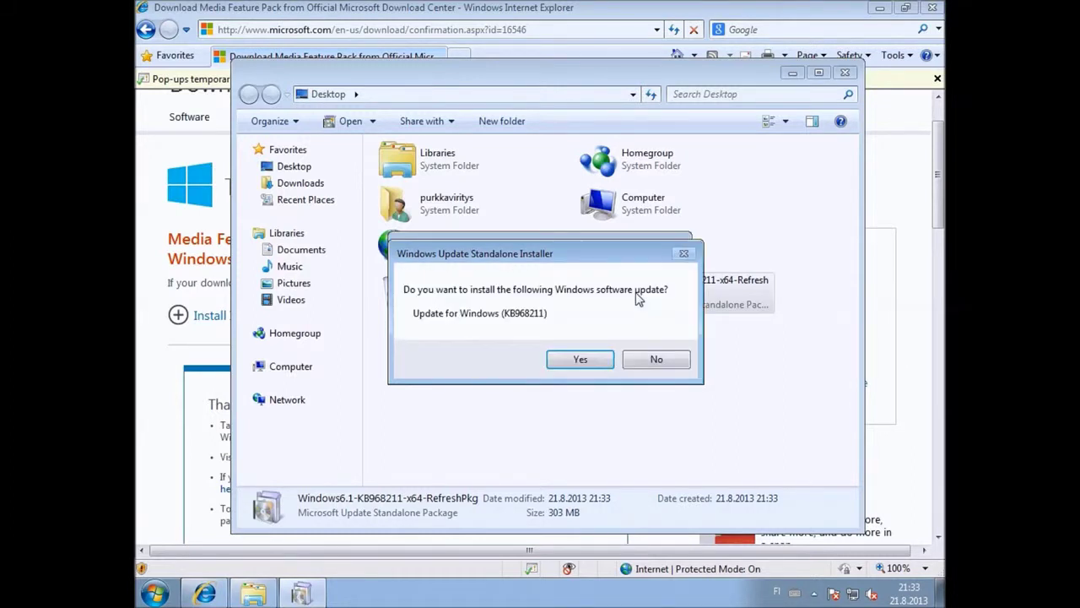
click(598, 359)
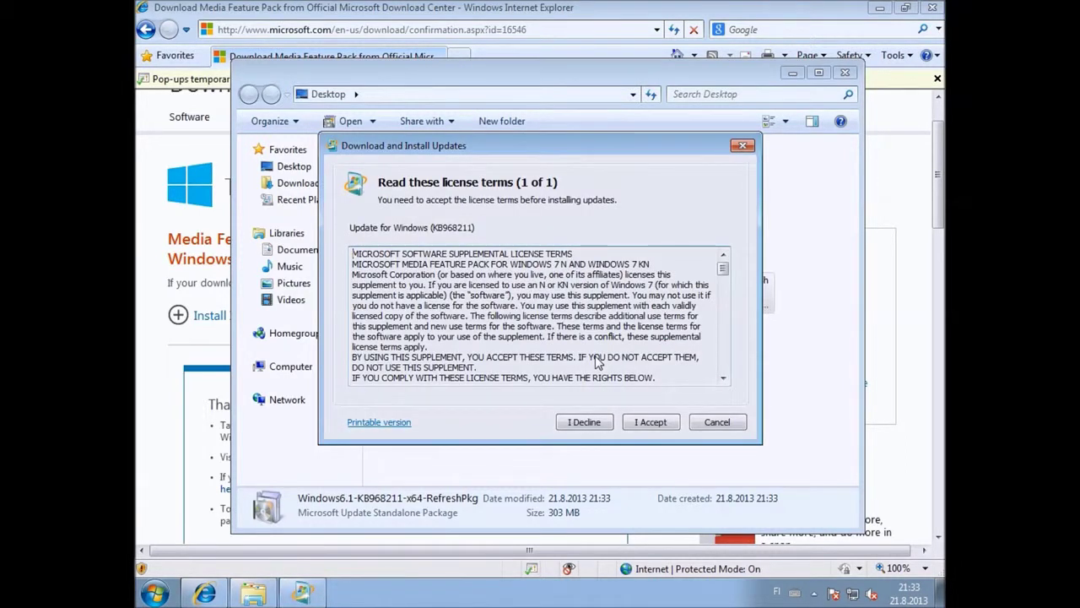
click(643, 424)
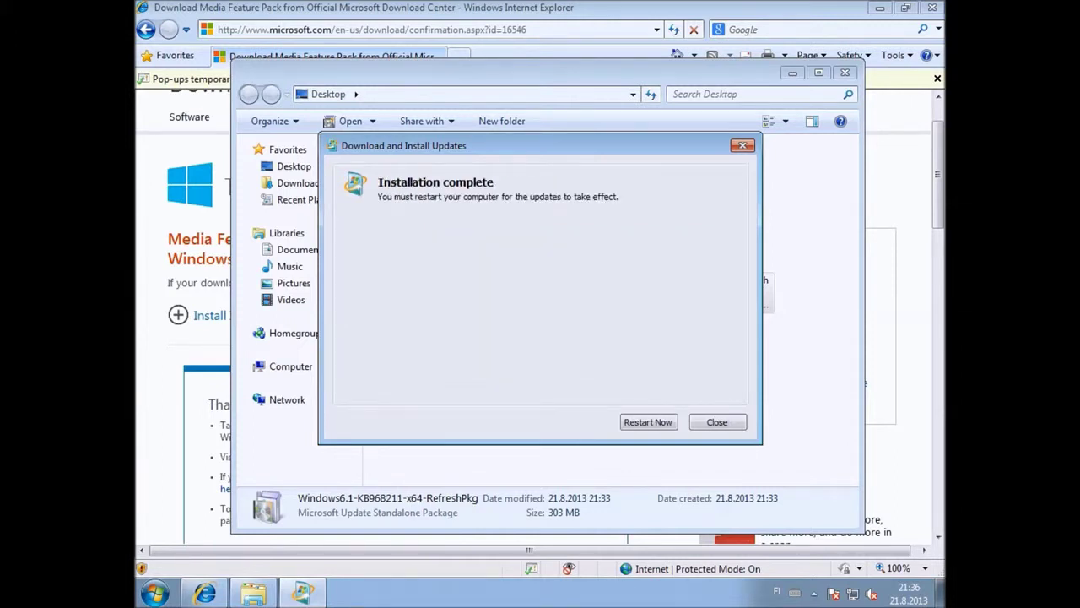
Step: Close the KB968211 installation-complete dialog
click(635, 424)
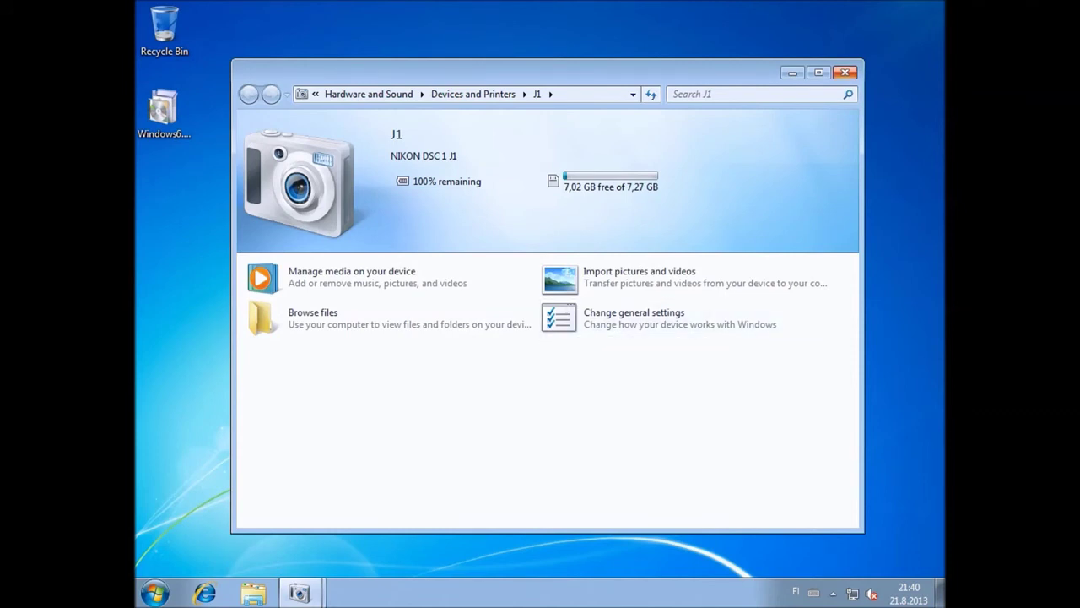
Step: Close the Nikon J1 device page in Devices and Printers, returning to the desktop
click(844, 73)
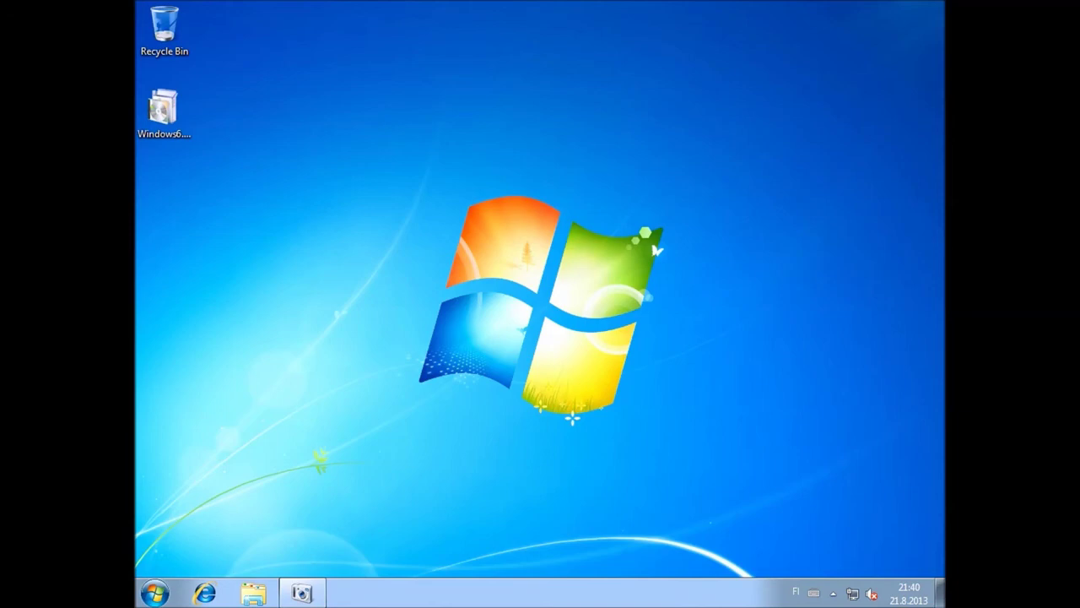